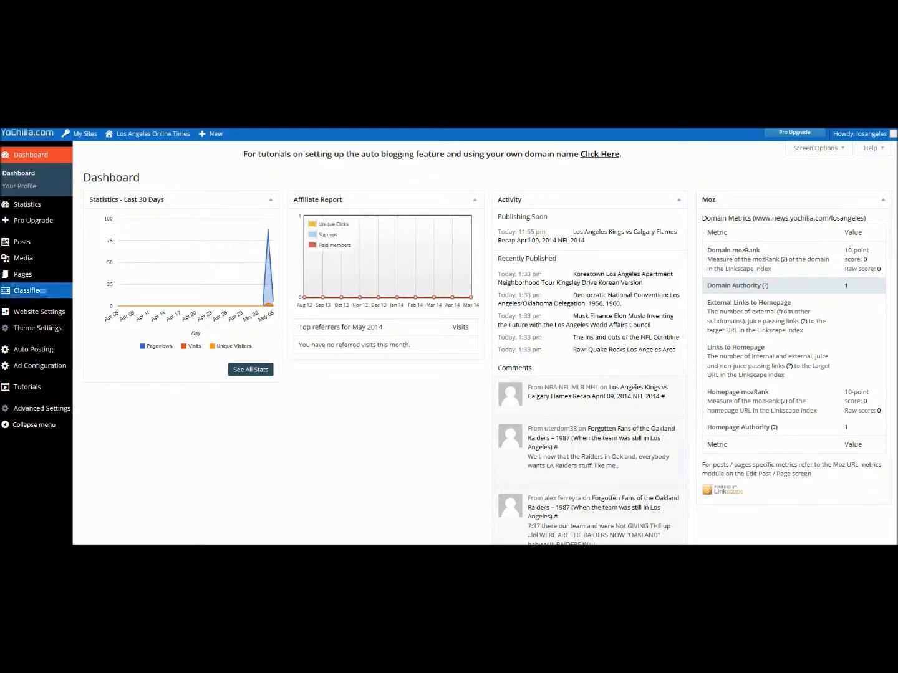
Open YoChilla's Pro Upgrade page in a new tab and review the Free versus Pro plan limits.
click(30, 219)
right_click(29, 219)
click(50, 227)
key(ctrl+Tab)
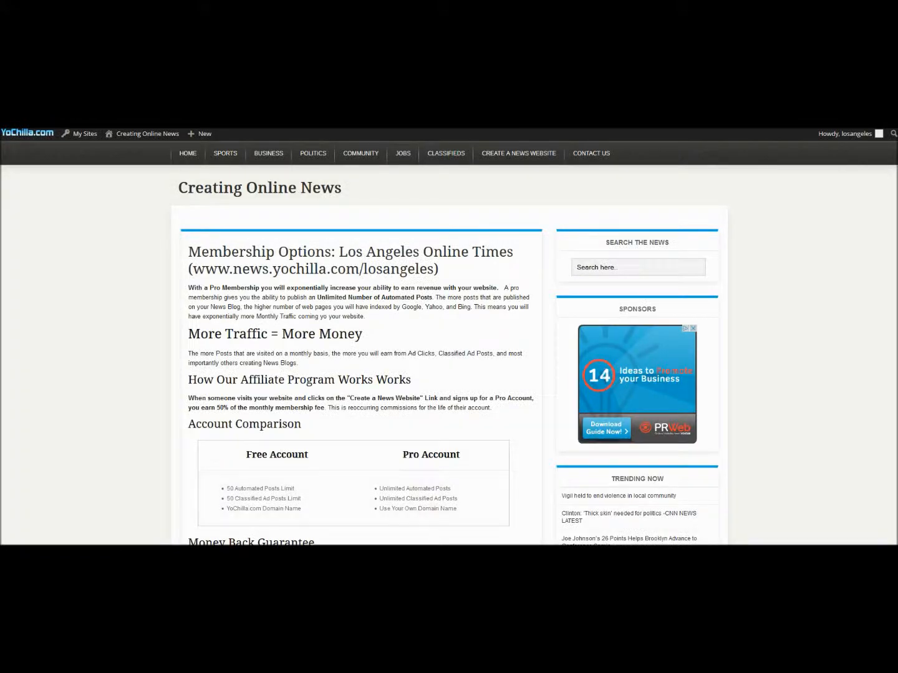
scroll(449, 343, down, 4)
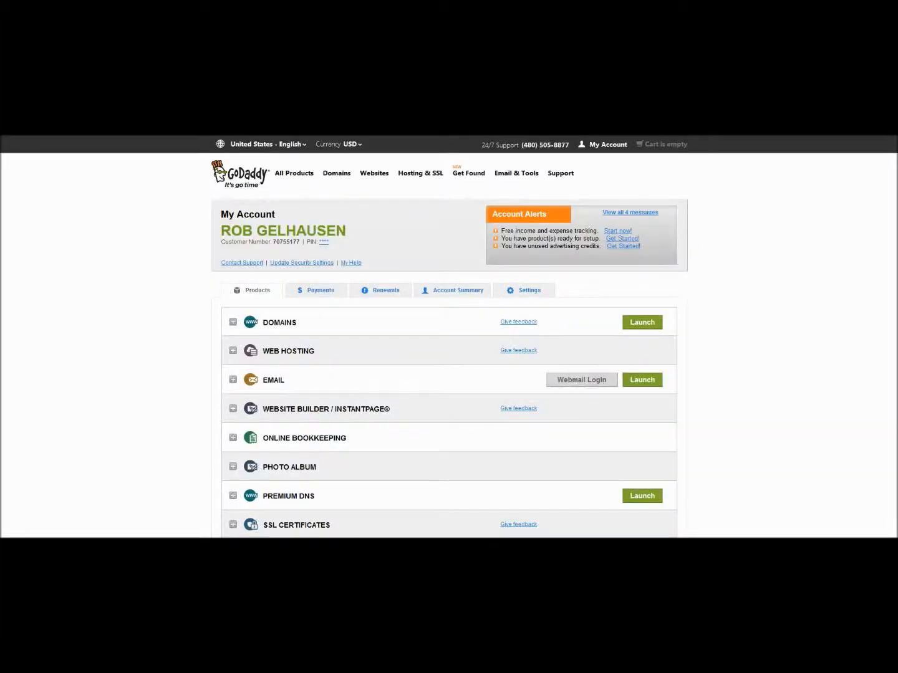
Expand the account's domains to reach hotnetnews.com and copy the server IP 50.63.70.1.
click(233, 322)
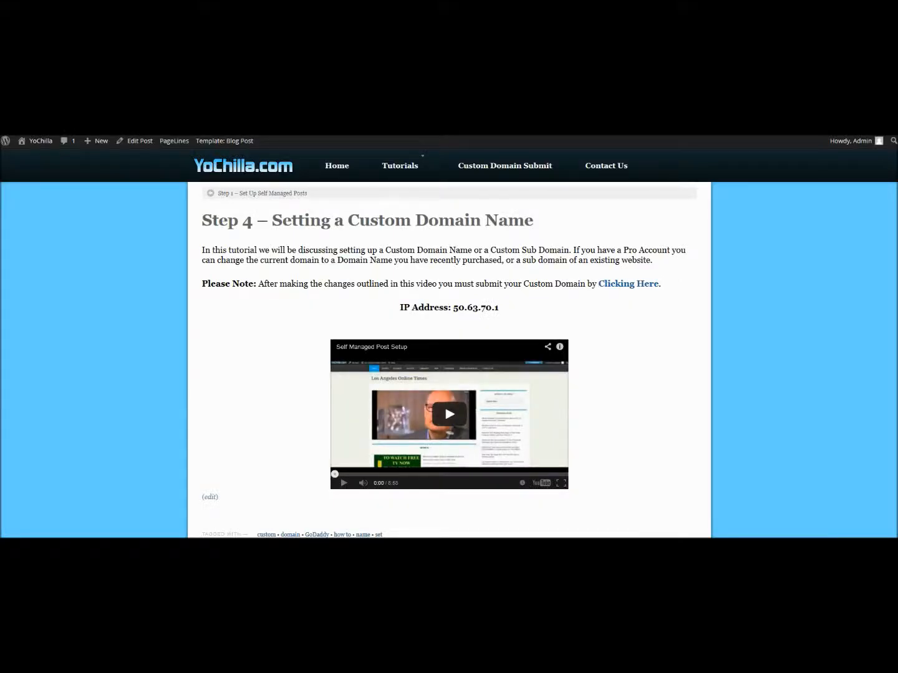
drag(499, 307, 453, 307)
key(ctrl+c)
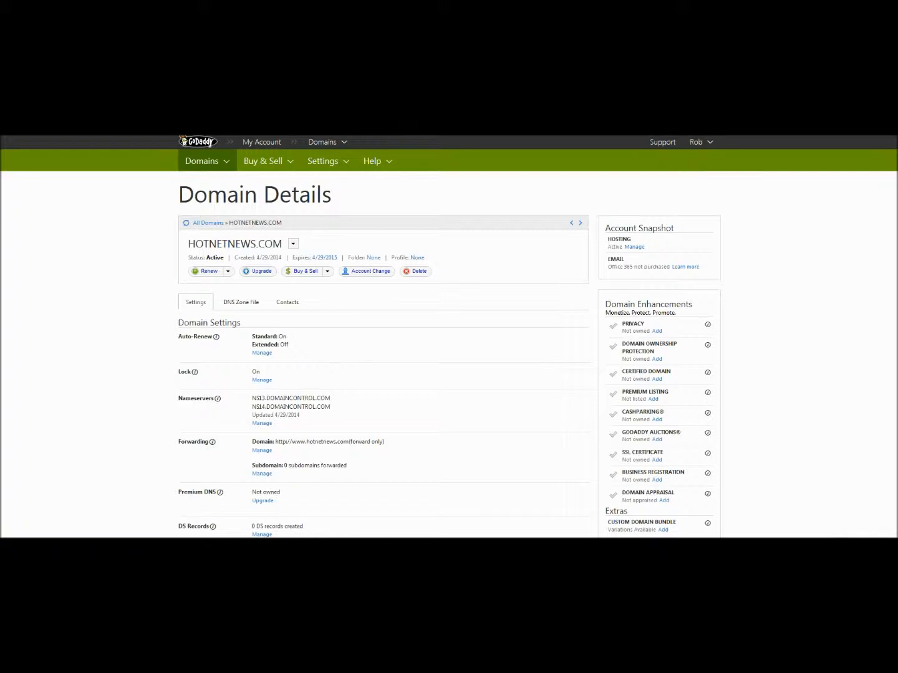
Replace the @ A record's address 20.20.20.1 with 50.63.70.1 and save the zone file.
click(241, 302)
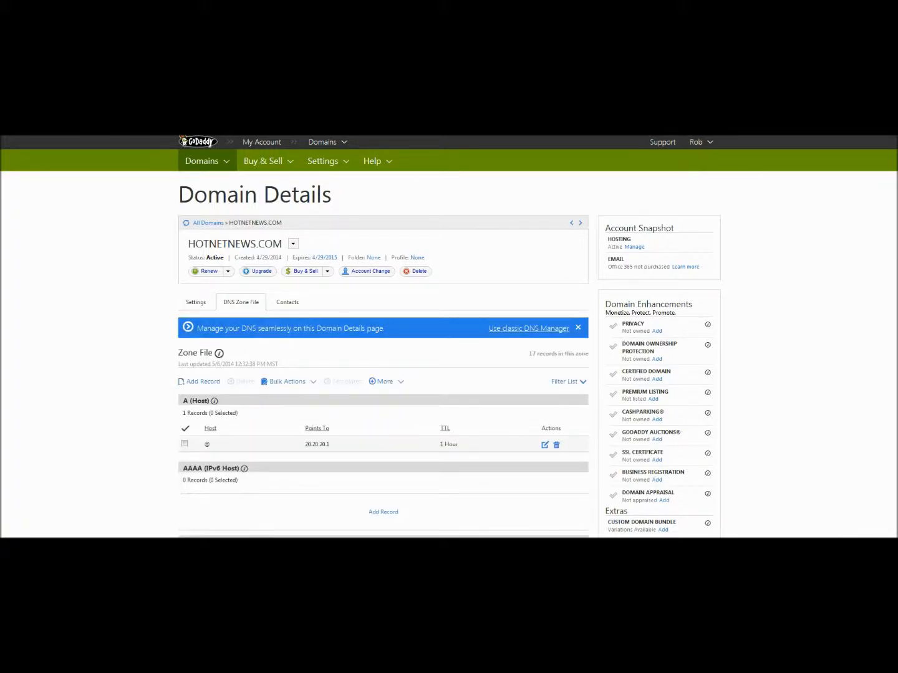
scroll(273, 445, down, 2)
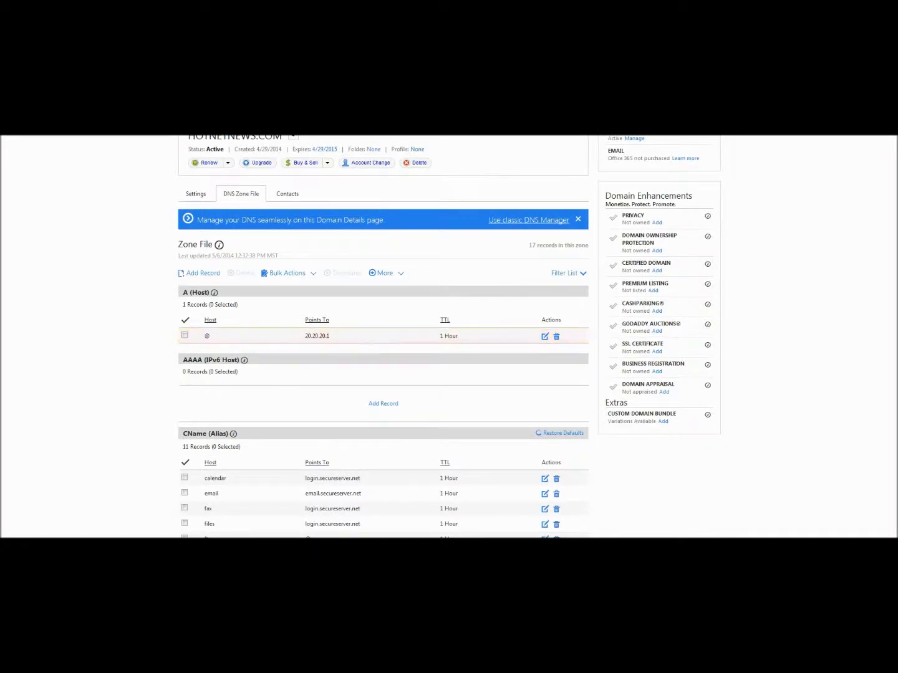
click(545, 335)
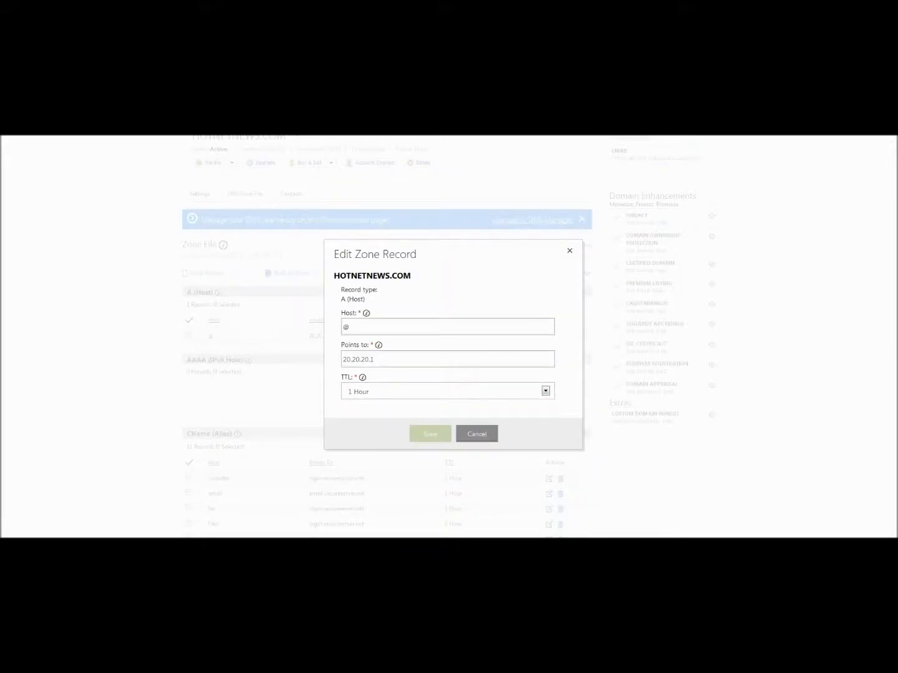
double_click(358, 359)
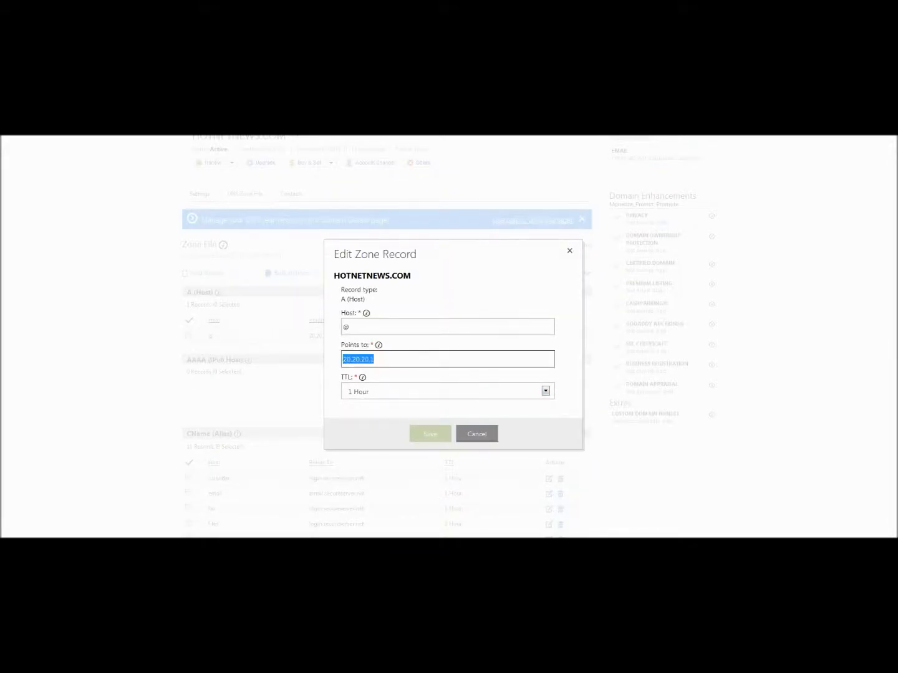
key(ctrl+v)
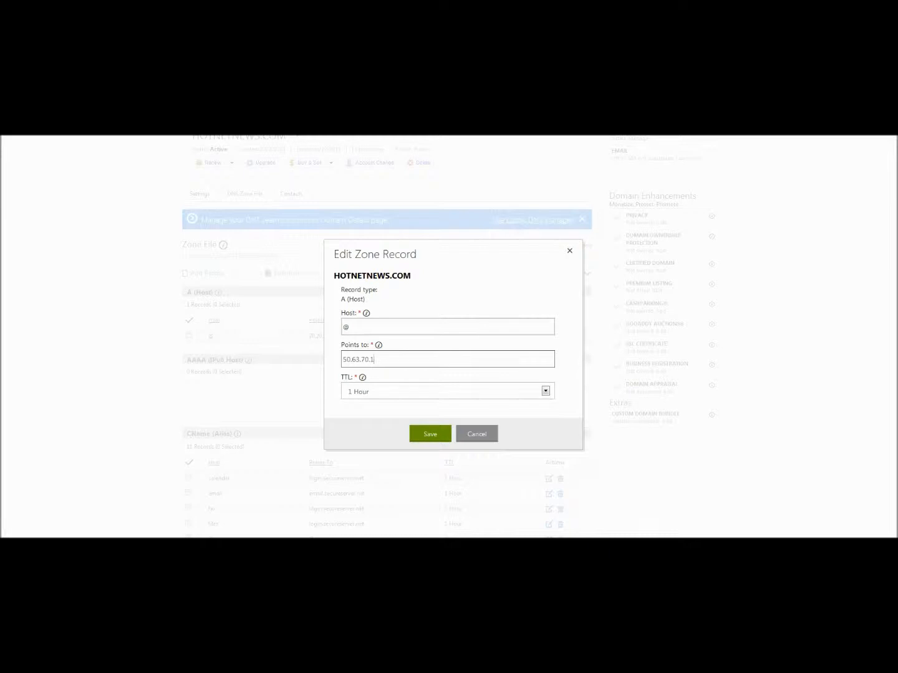
click(430, 434)
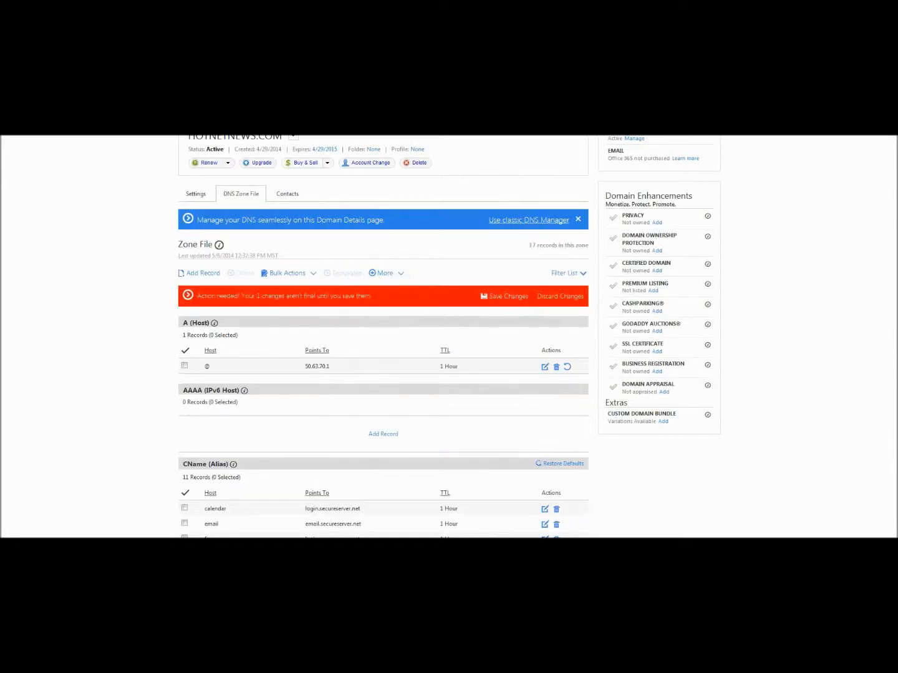
click(504, 296)
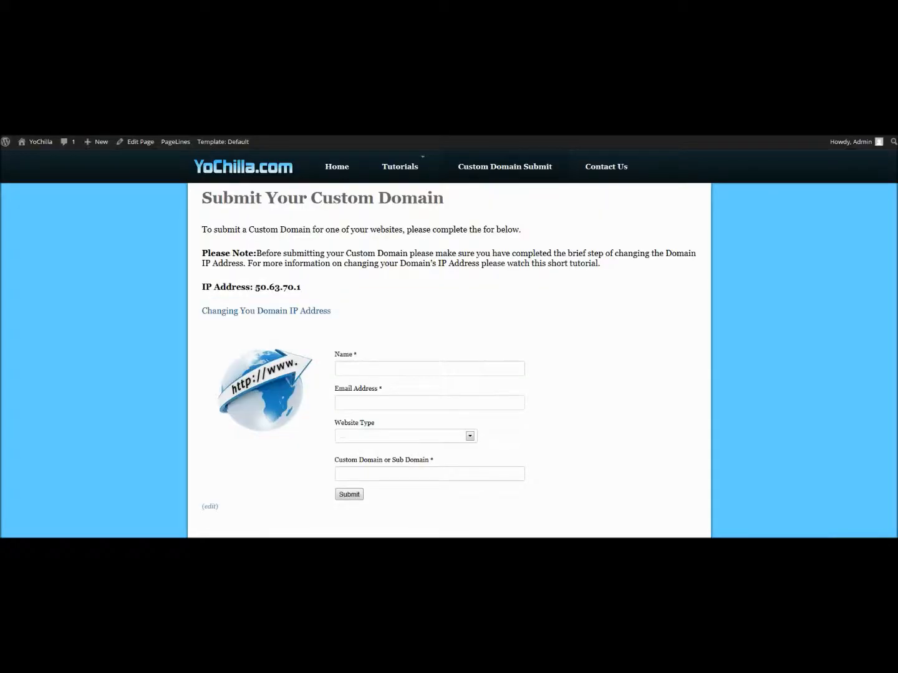
drag(302, 288, 254, 288)
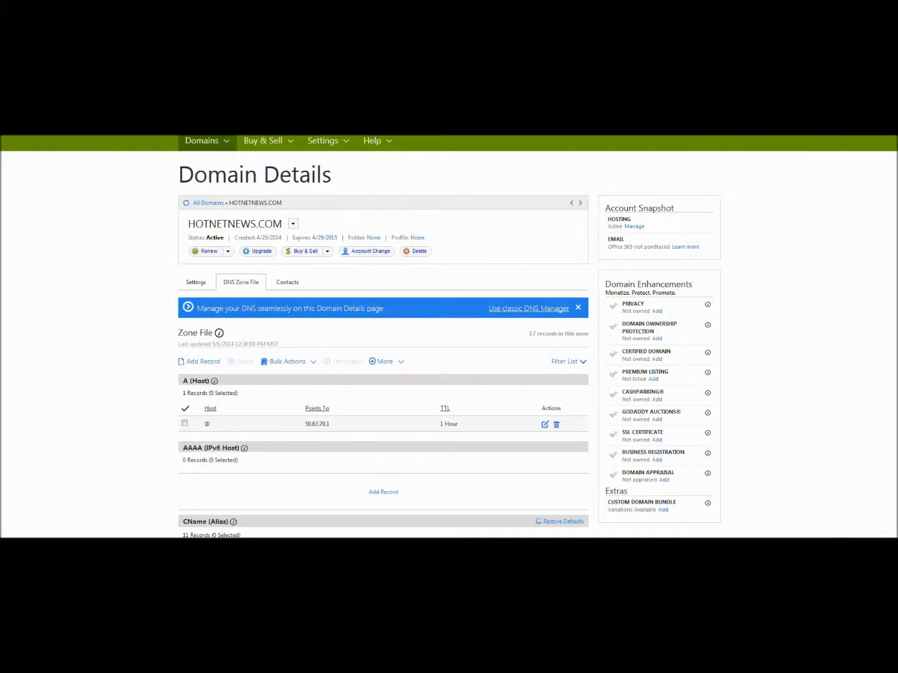
Delete the www row under CName (Alias) and save the zone file, leaving 10 CNAME records.
scroll(449, 337, down, 1)
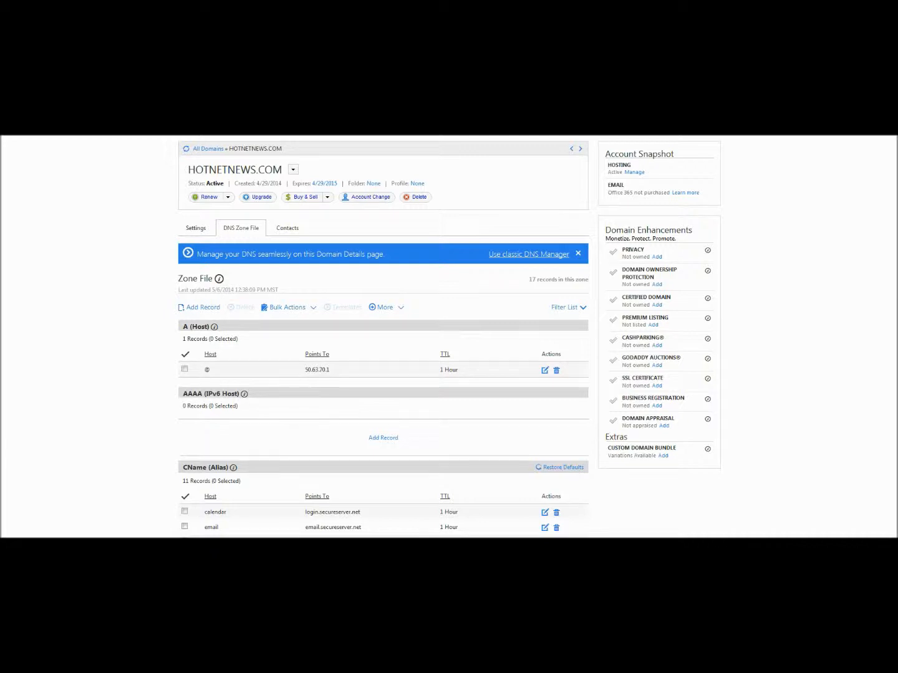
scroll(384, 338, down, 5)
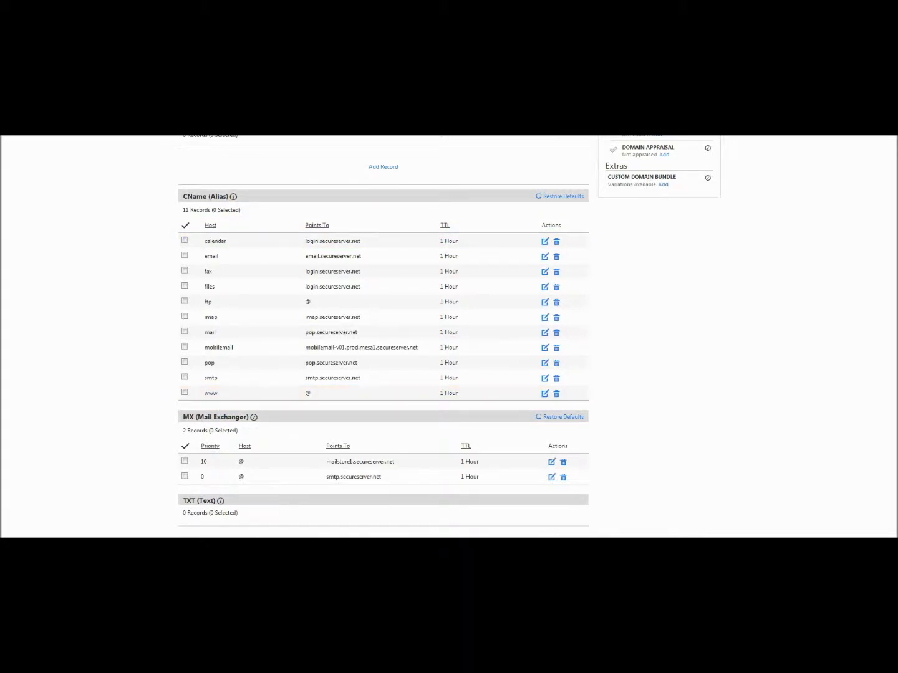
drag(208, 196, 183, 196)
click(557, 393)
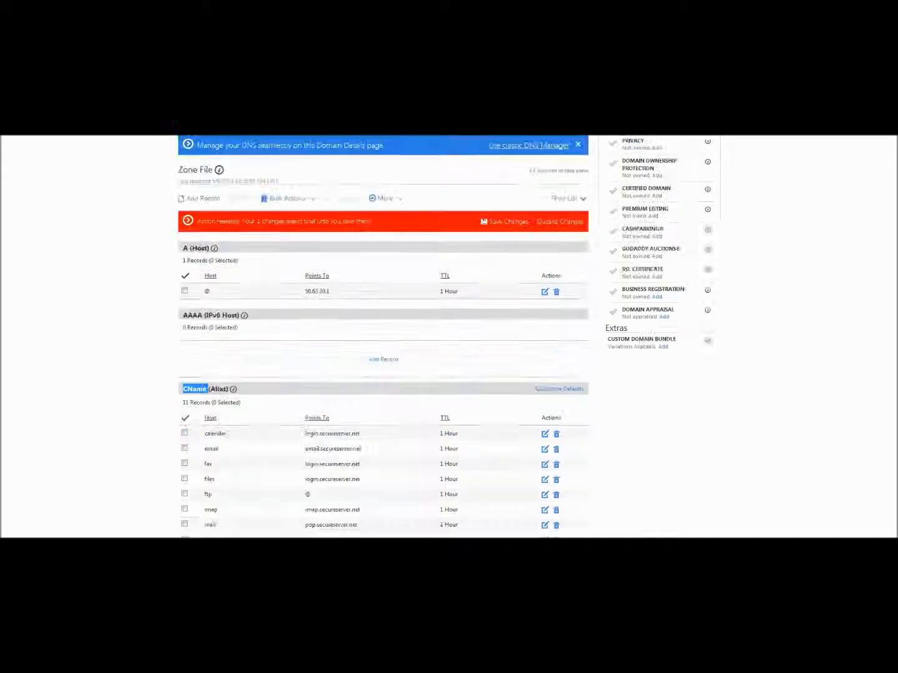
click(505, 222)
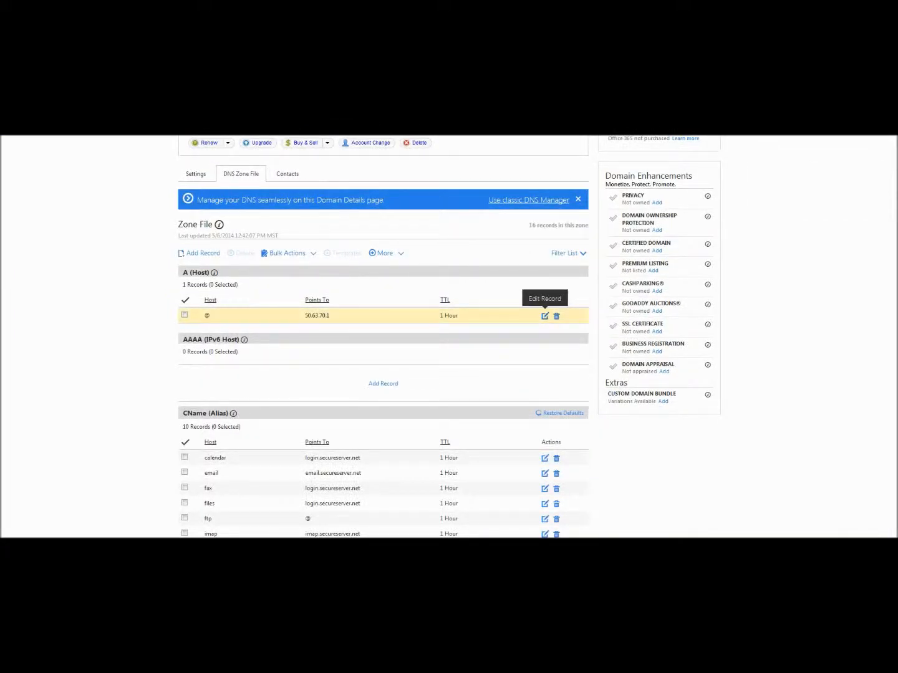
Edit the A record to use host www, keeping 50.63.70.1 as its target, and save.
click(544, 317)
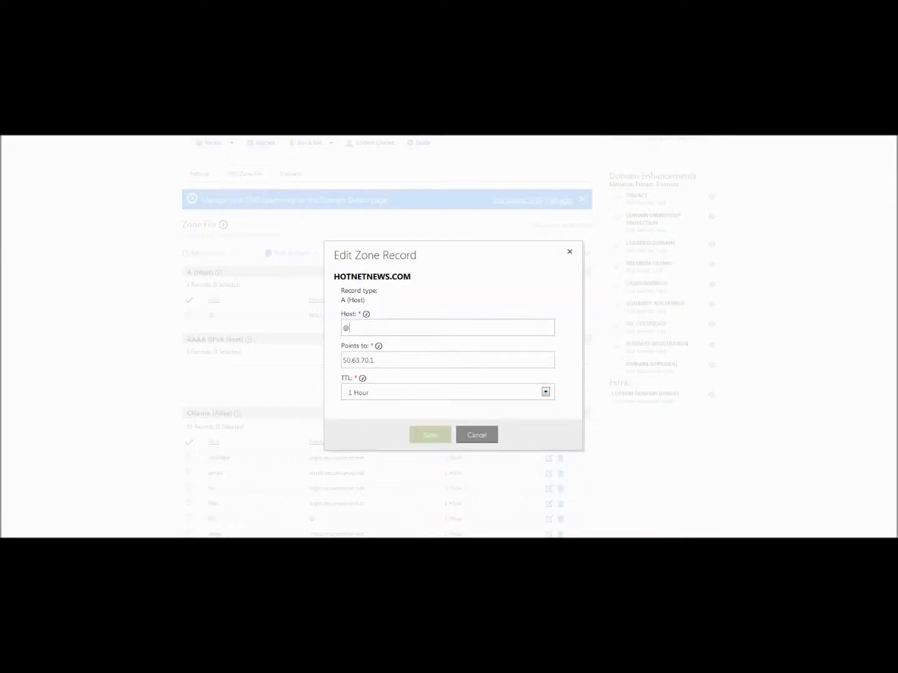
text(www)
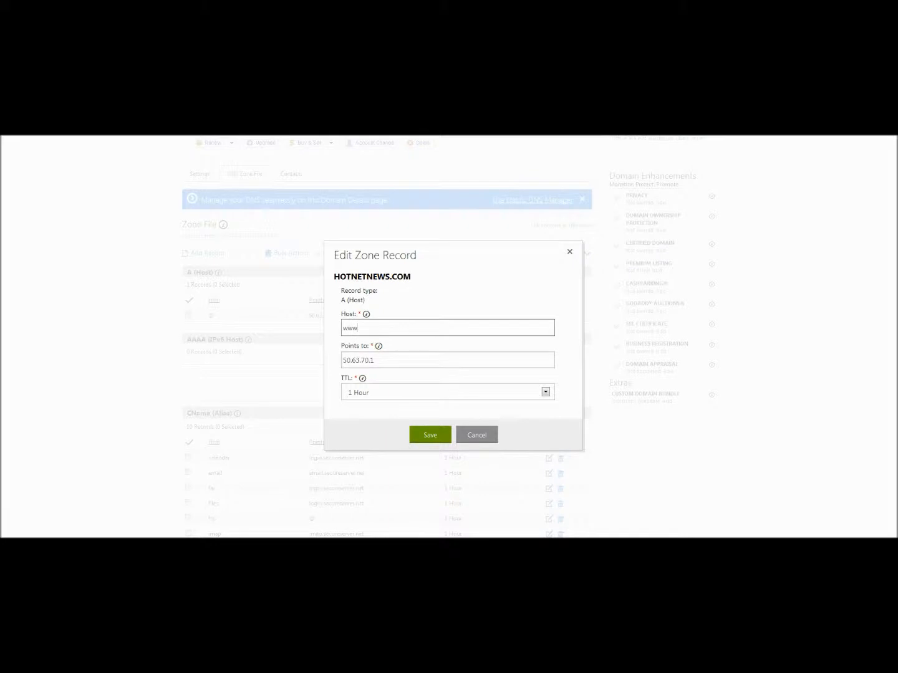
key(Tab)
key(Right)
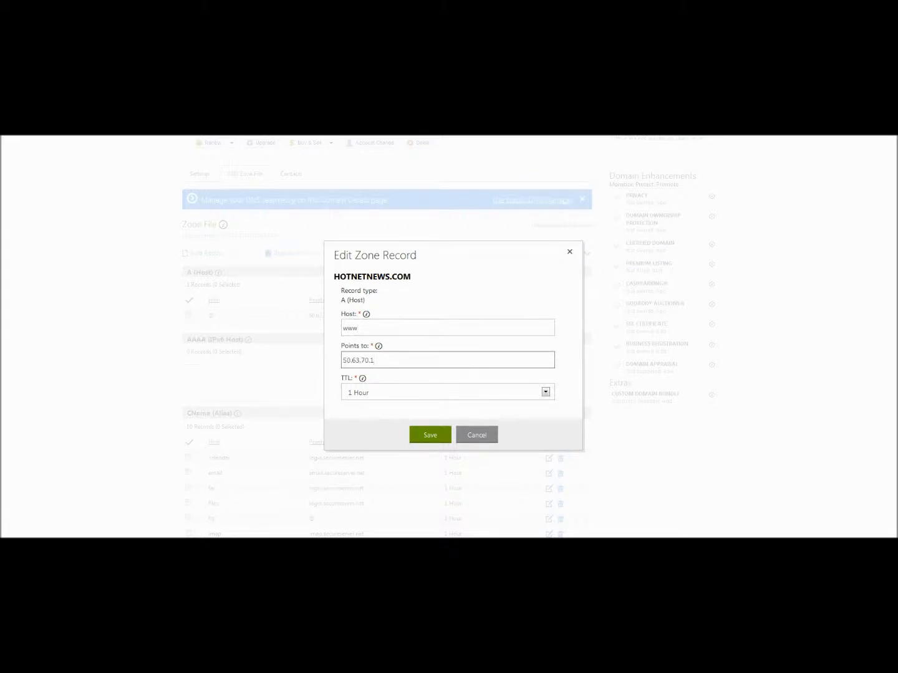
key(Tab)
click(430, 435)
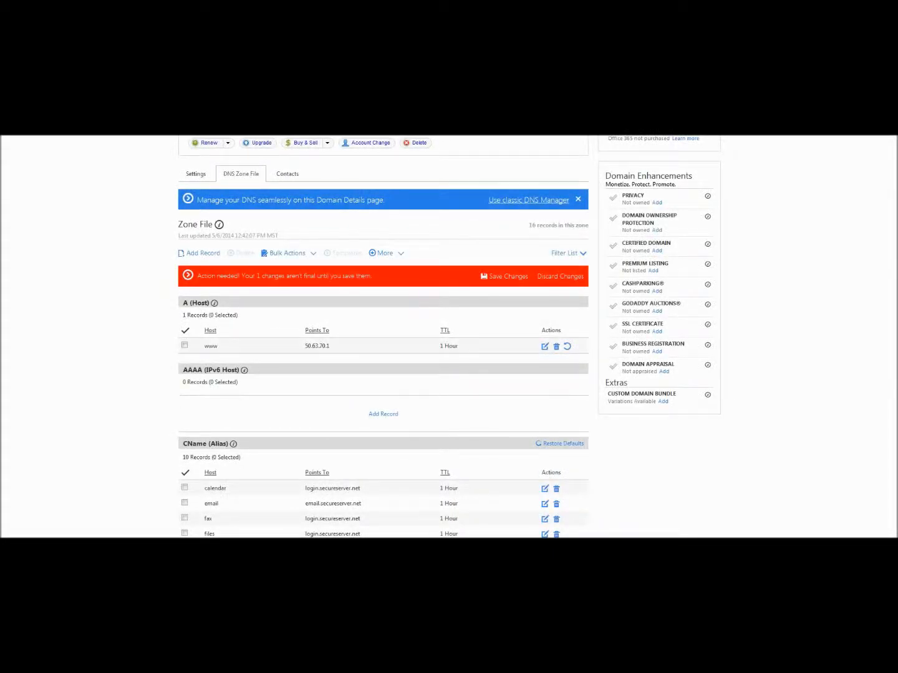
click(505, 277)
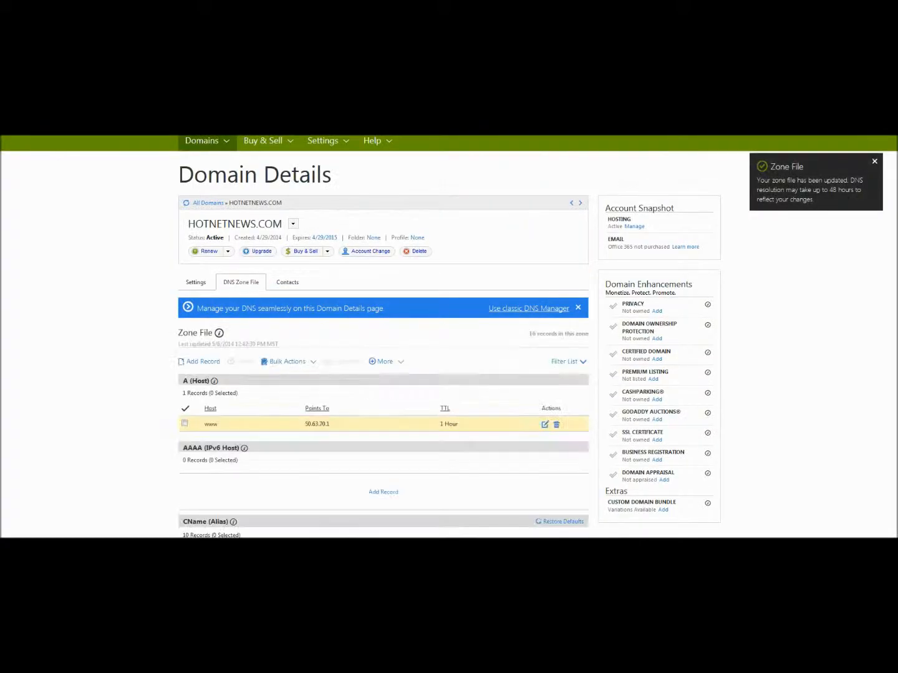
click(196, 283)
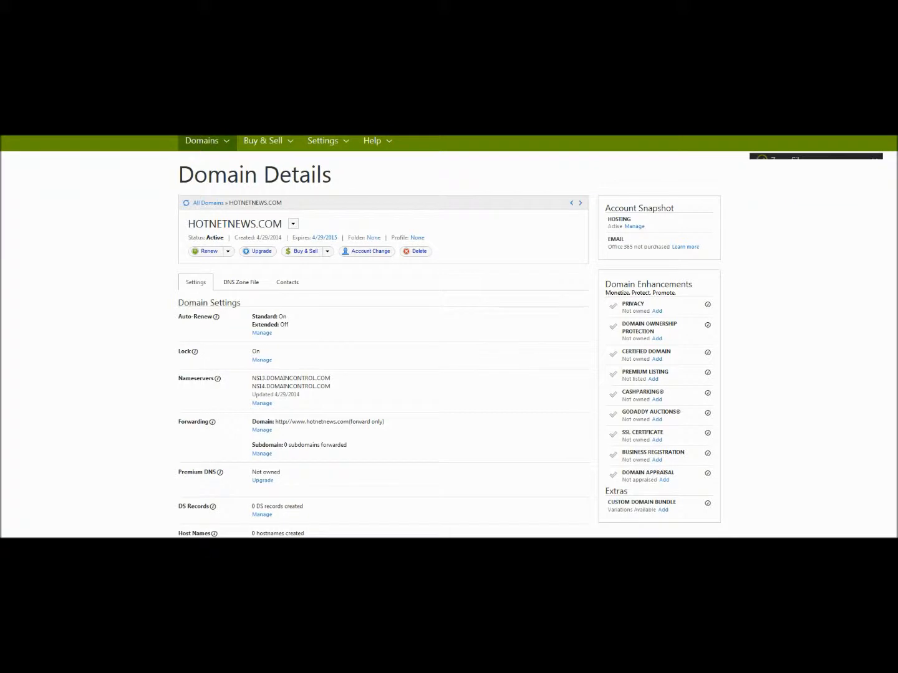
scroll(449, 336, down, 2)
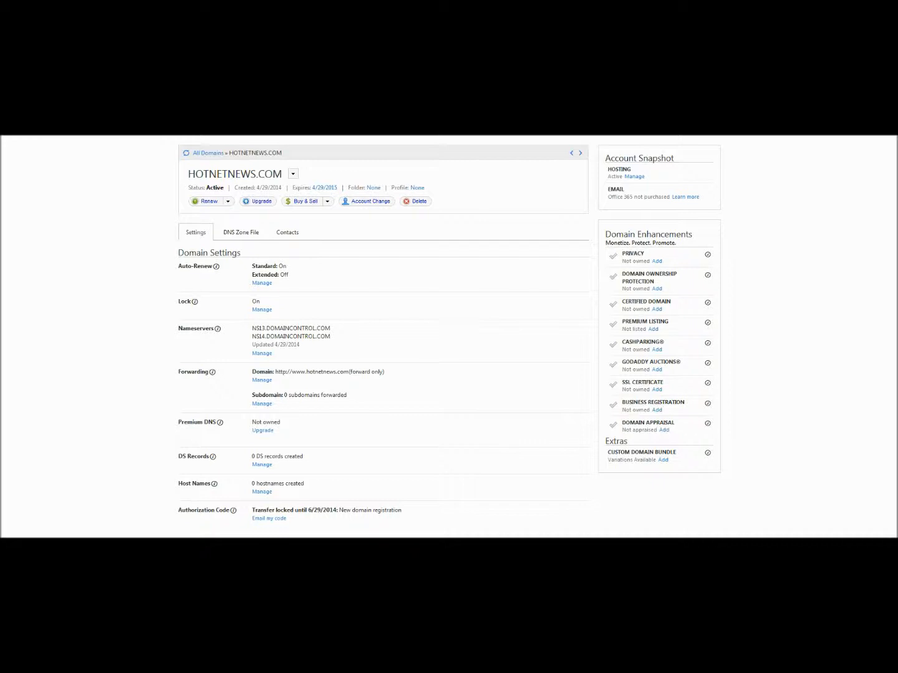
drag(208, 372, 181, 372)
click(261, 380)
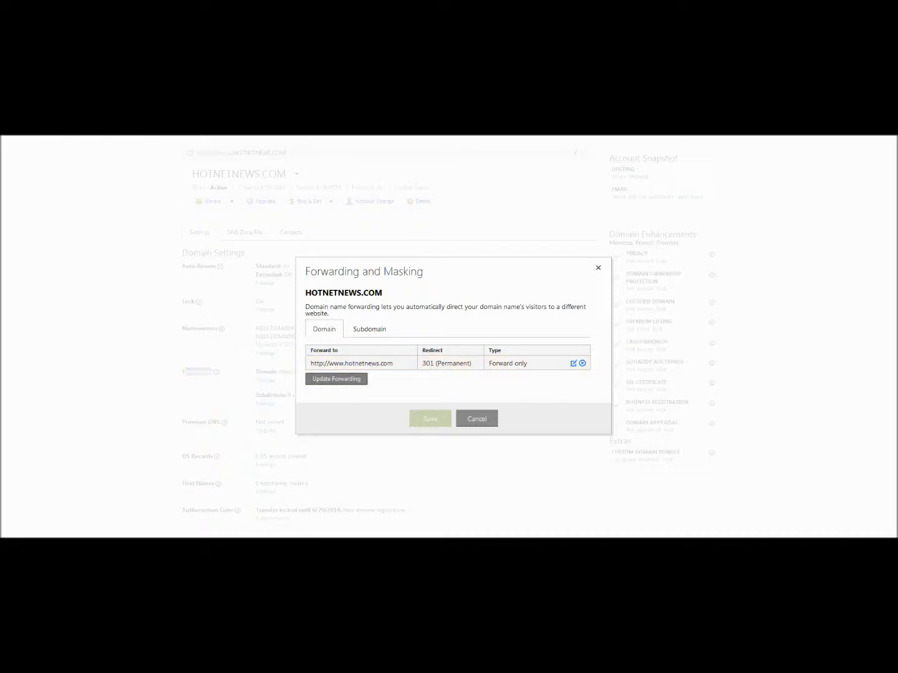
click(336, 379)
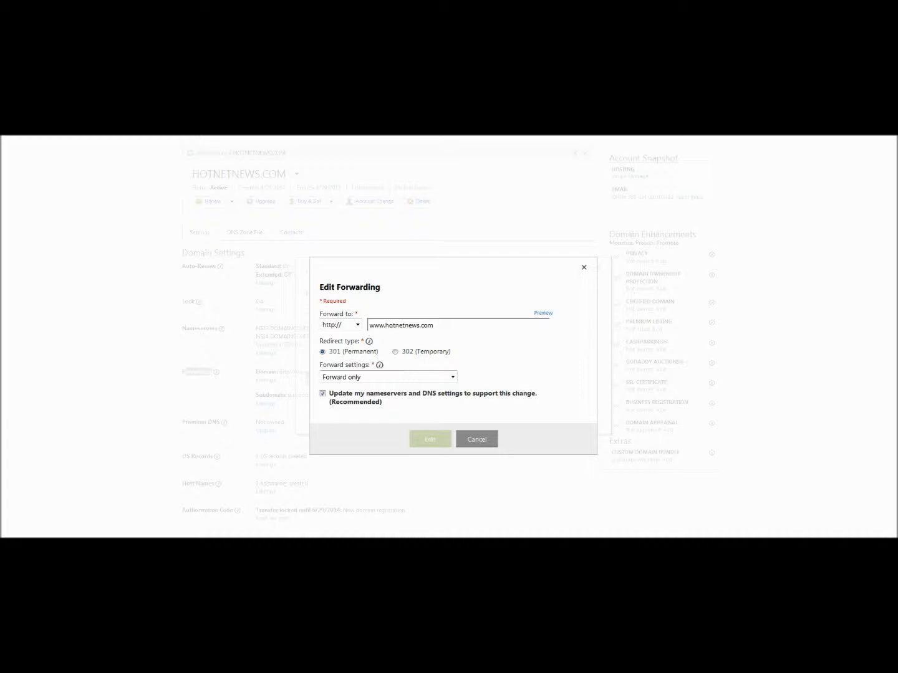
key(ctrl+a)
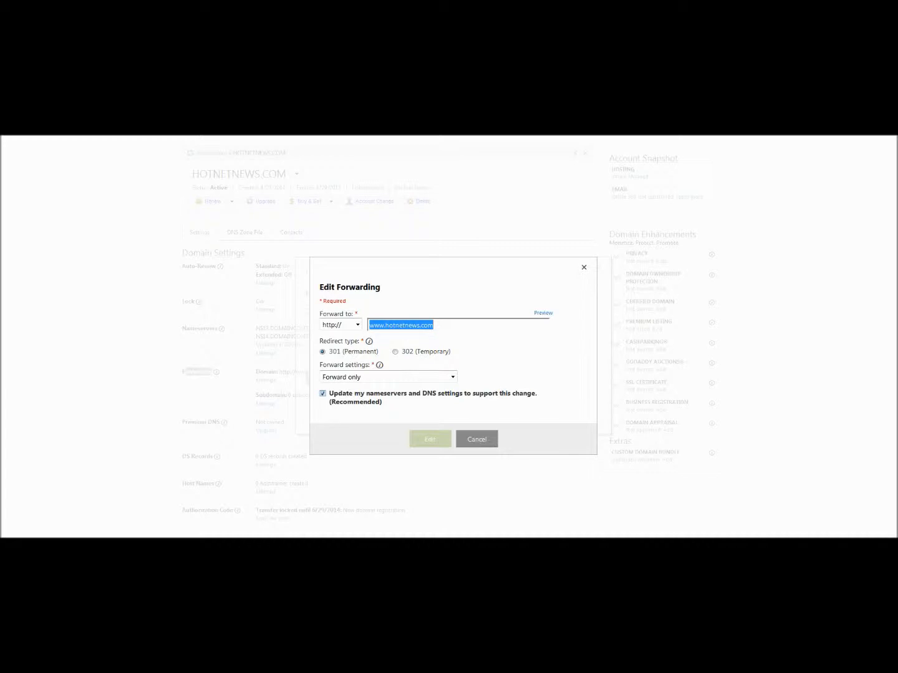
click(322, 394)
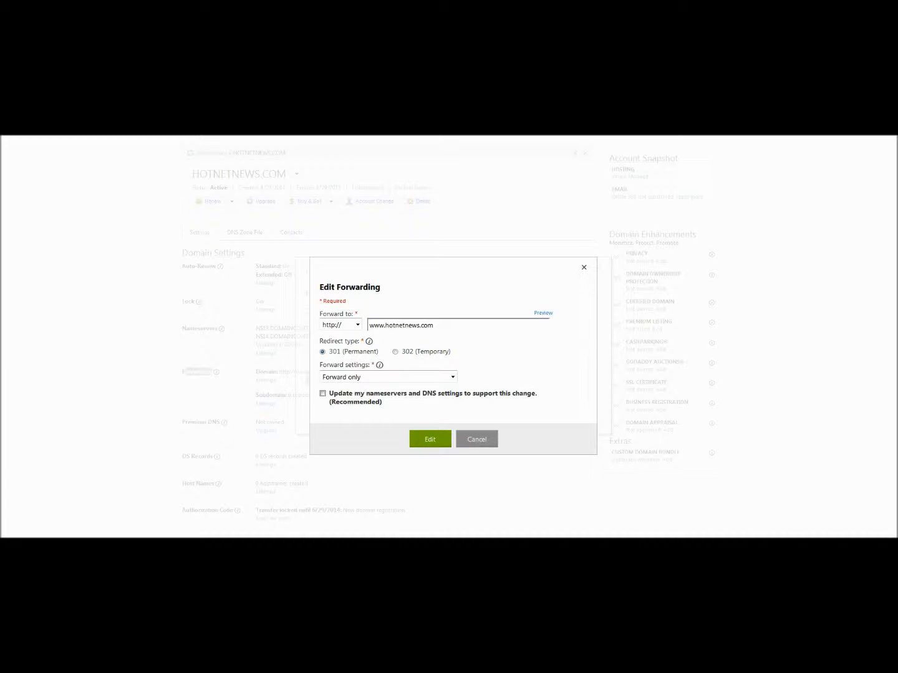
click(429, 439)
click(429, 419)
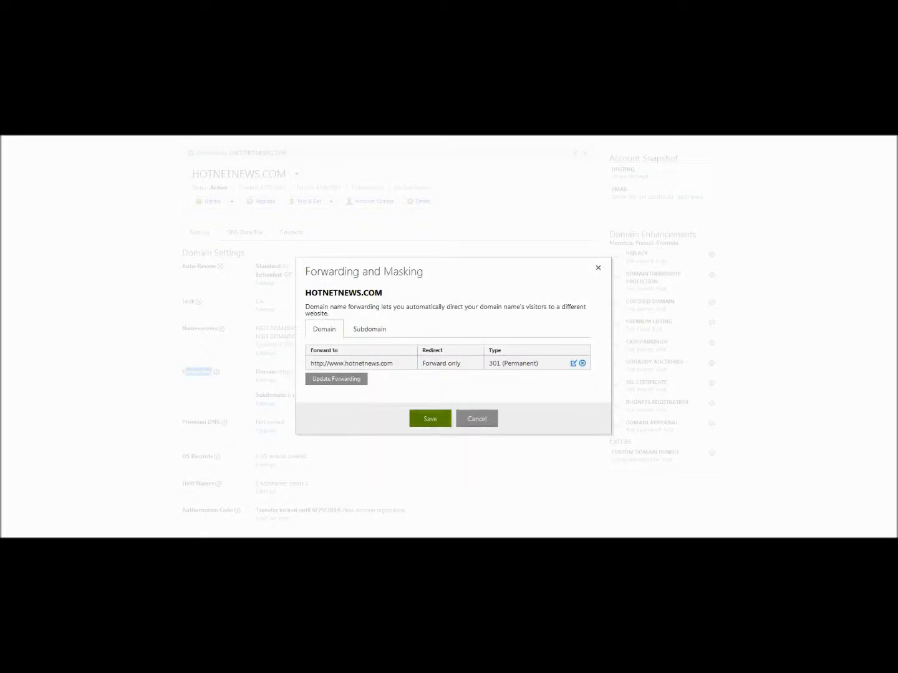
click(454, 386)
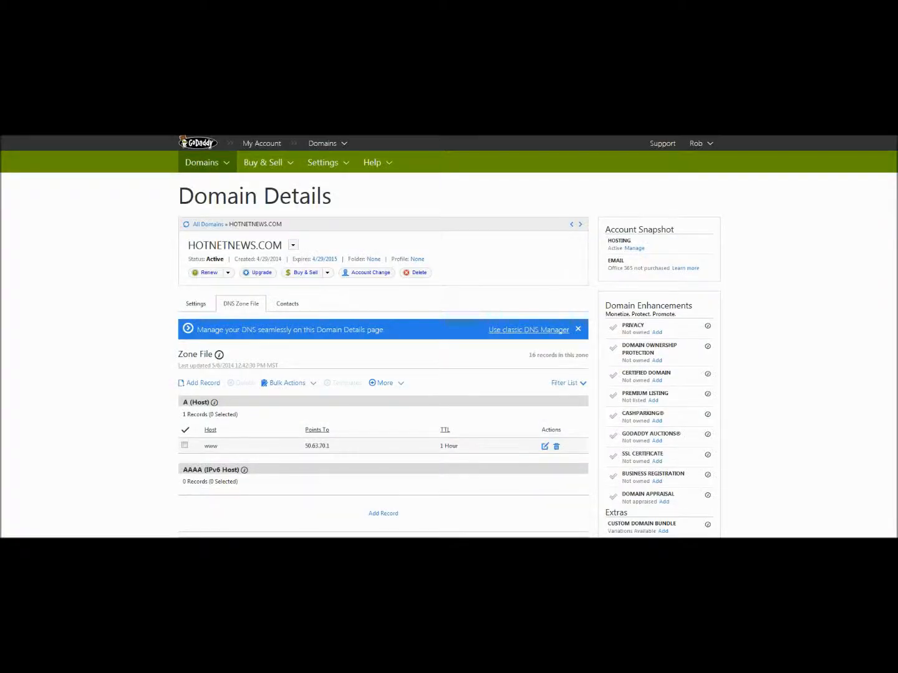
scroll(449, 337, down, 1)
scroll(450, 337, down, 1)
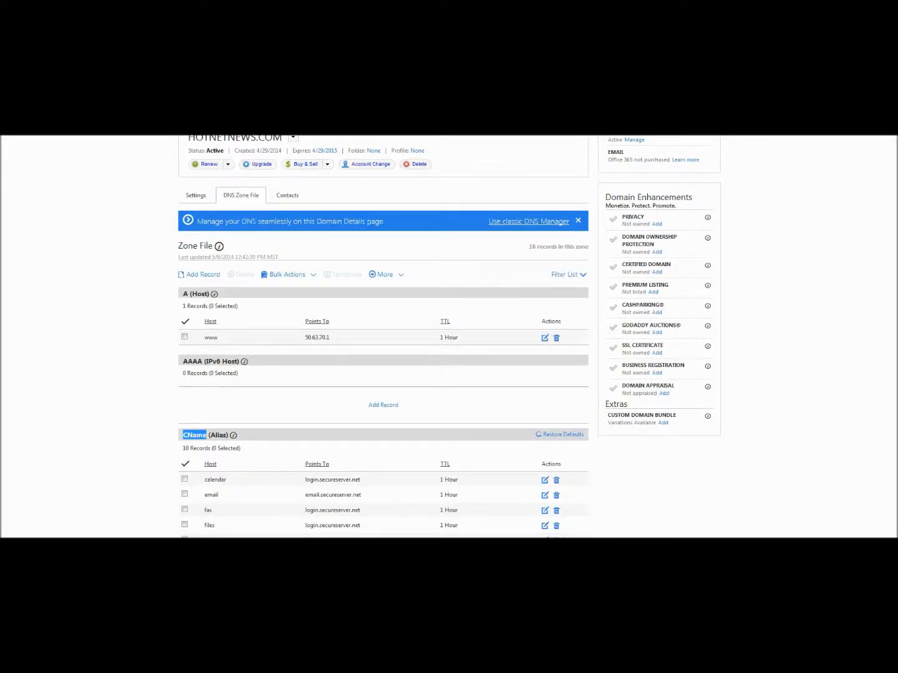
click(203, 275)
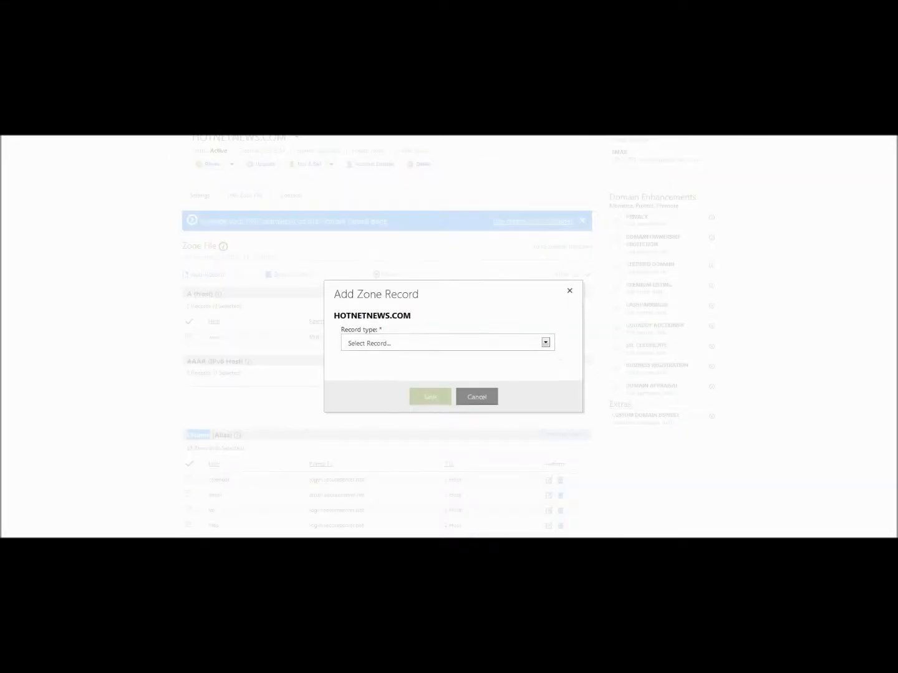
click(448, 343)
click(437, 366)
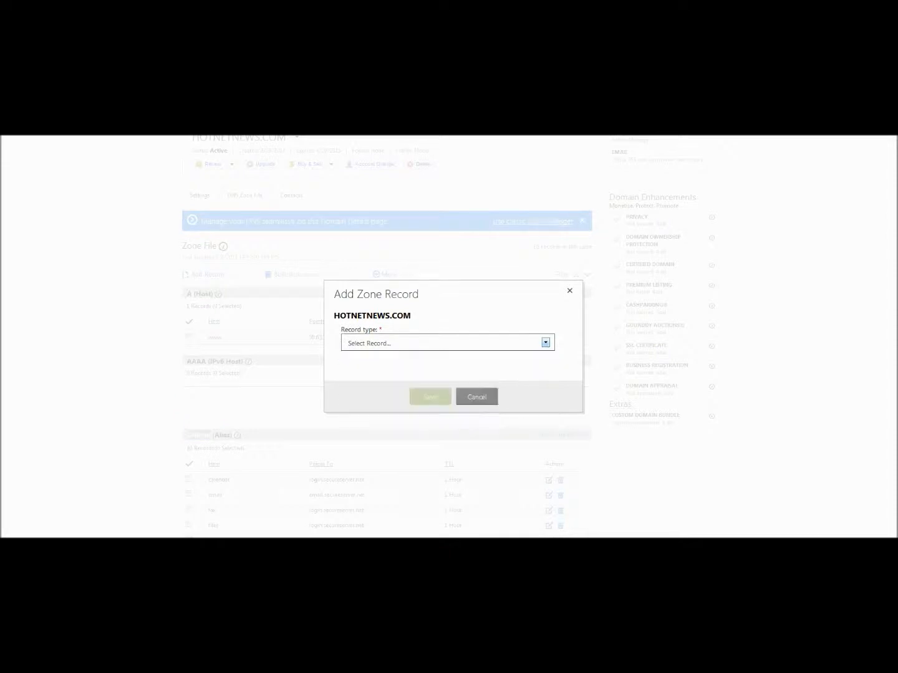
click(436, 333)
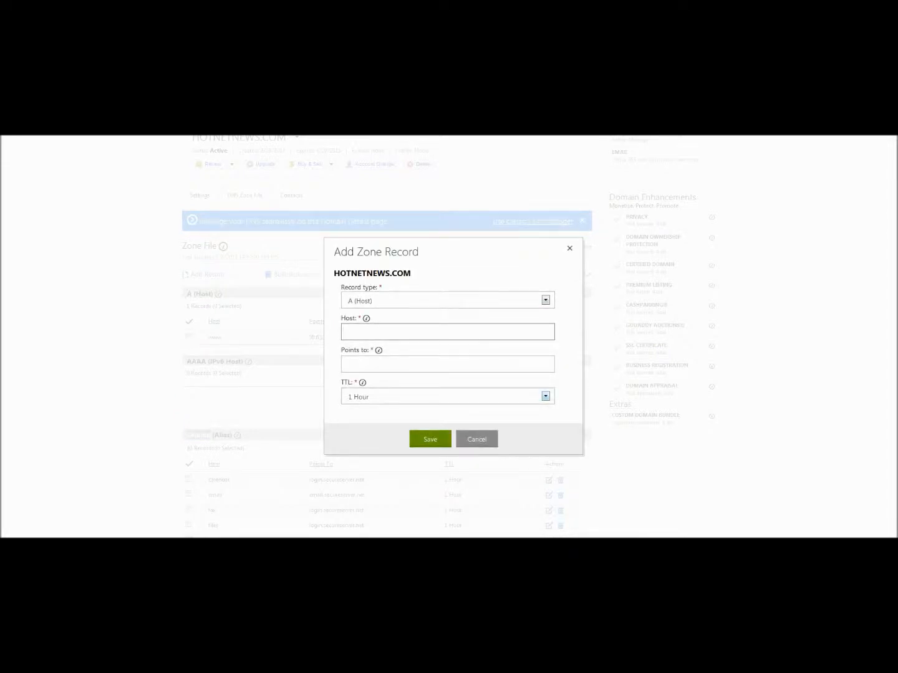
text(www)
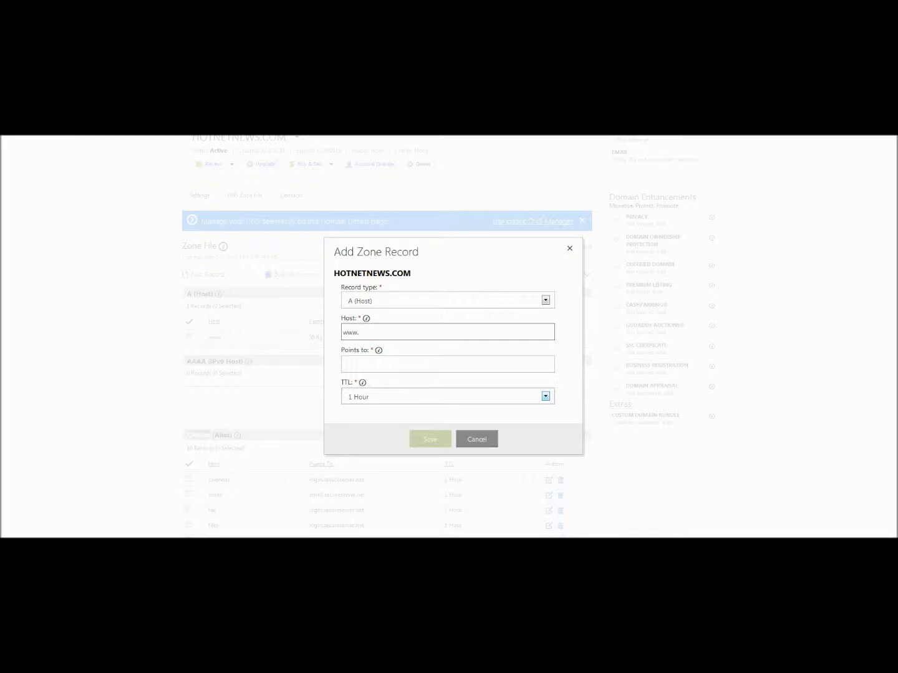
text(.breakingnews)
key(Tab)
text(50.63.70.1)
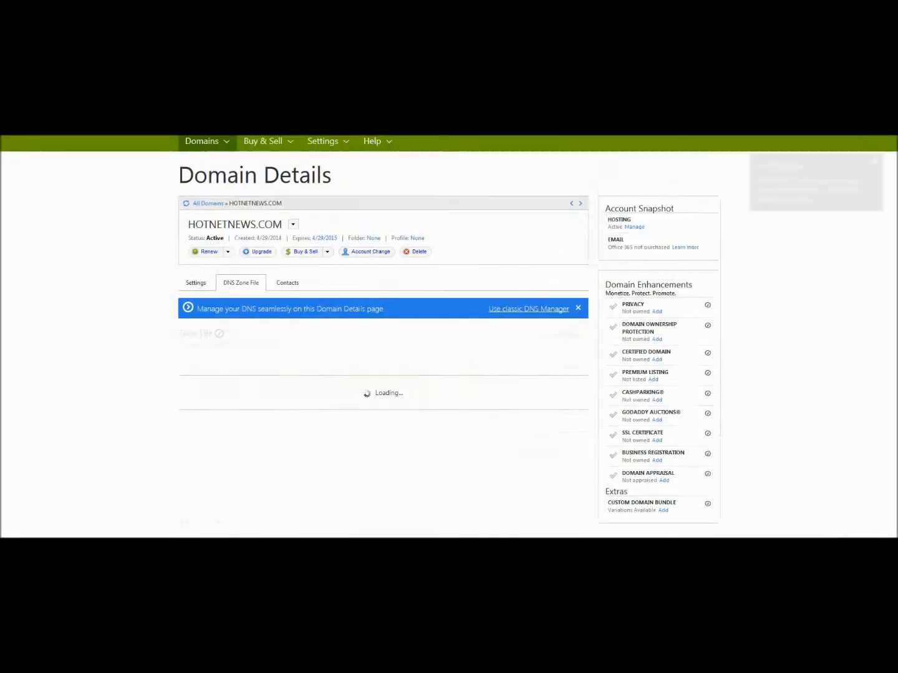
scroll(383, 336, down, 5)
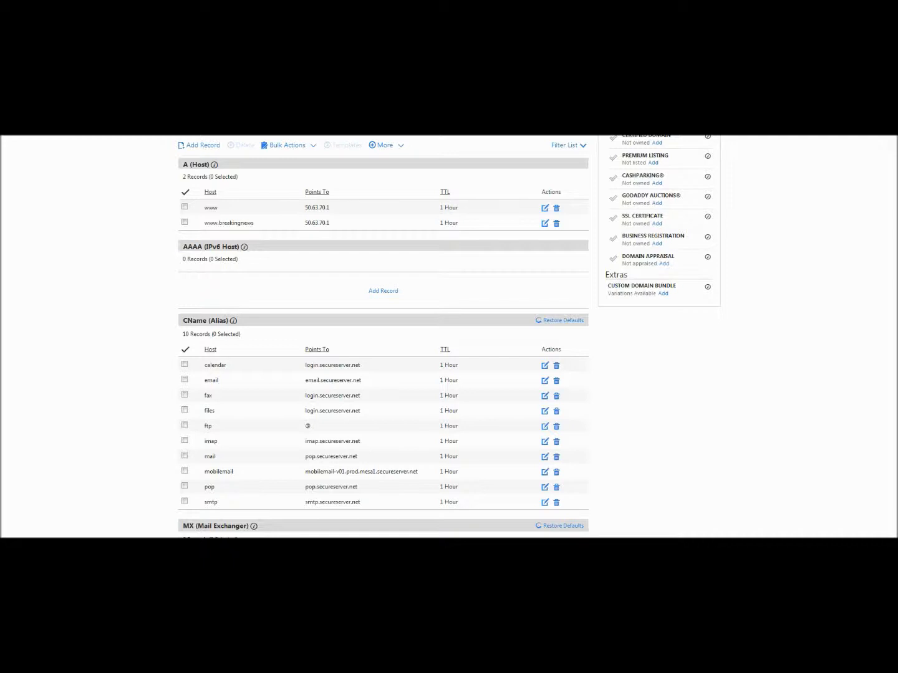
scroll(449, 337, up, 2)
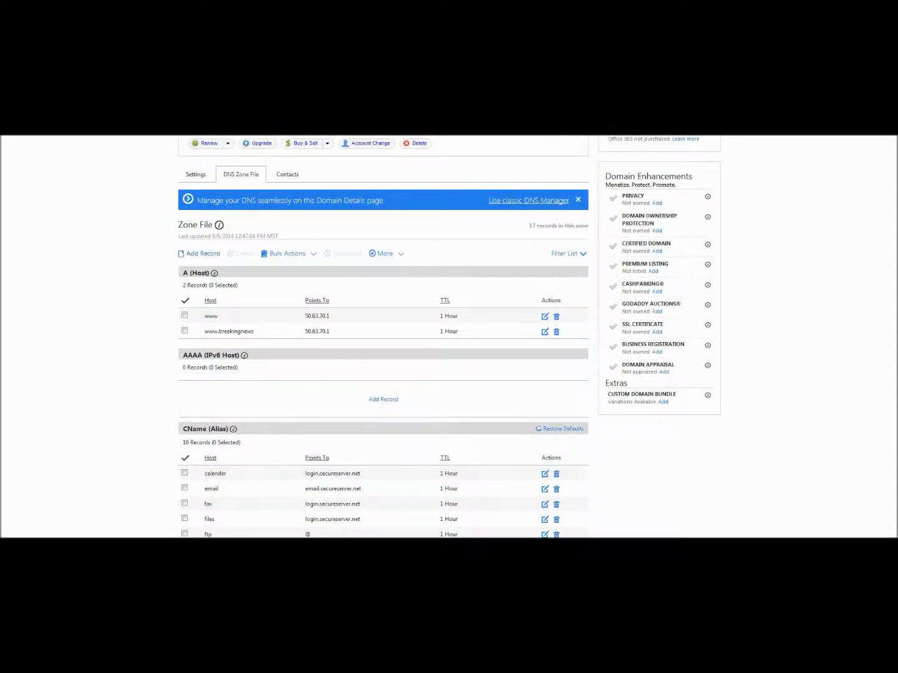
click(204, 254)
click(448, 344)
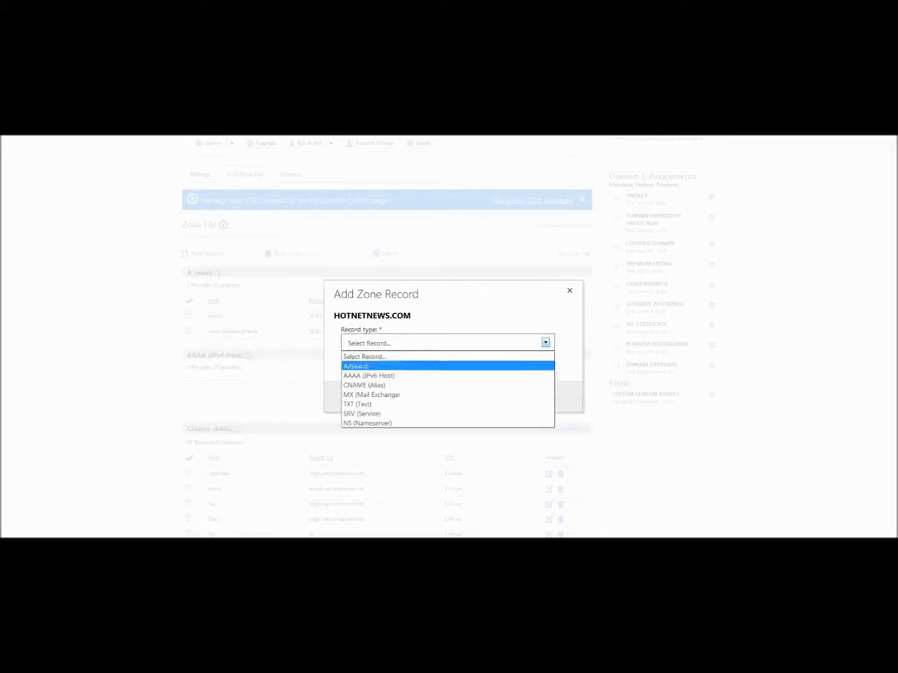
click(448, 385)
click(448, 332)
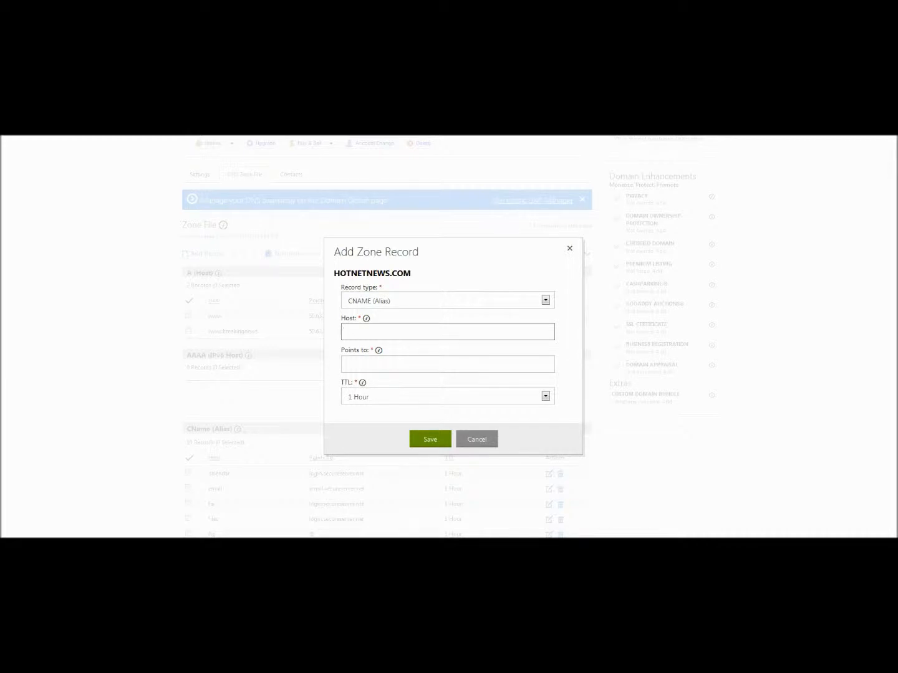
text(breakingnews)
key(Tab)
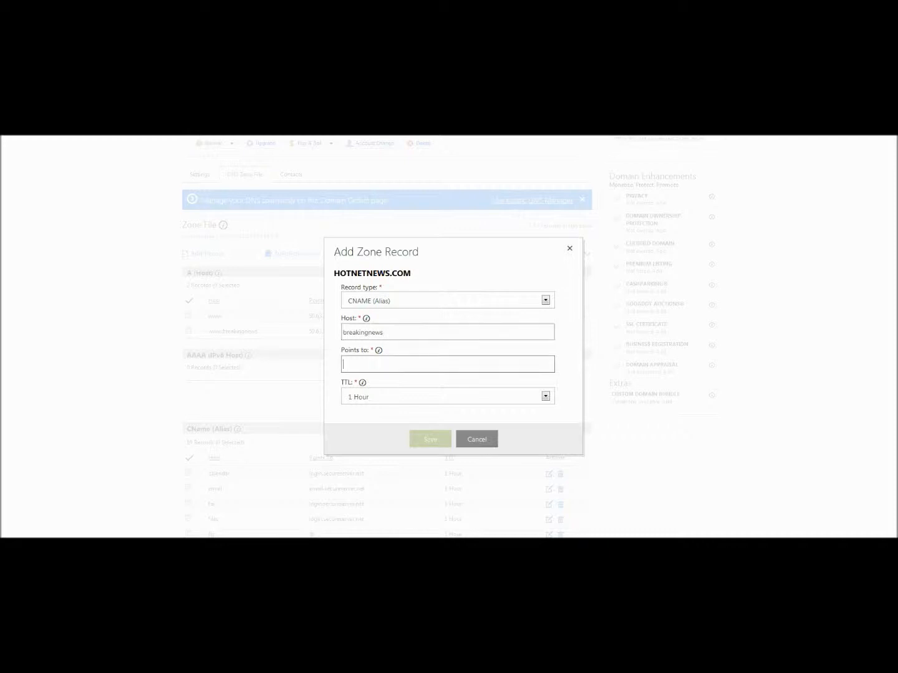
text(ww)
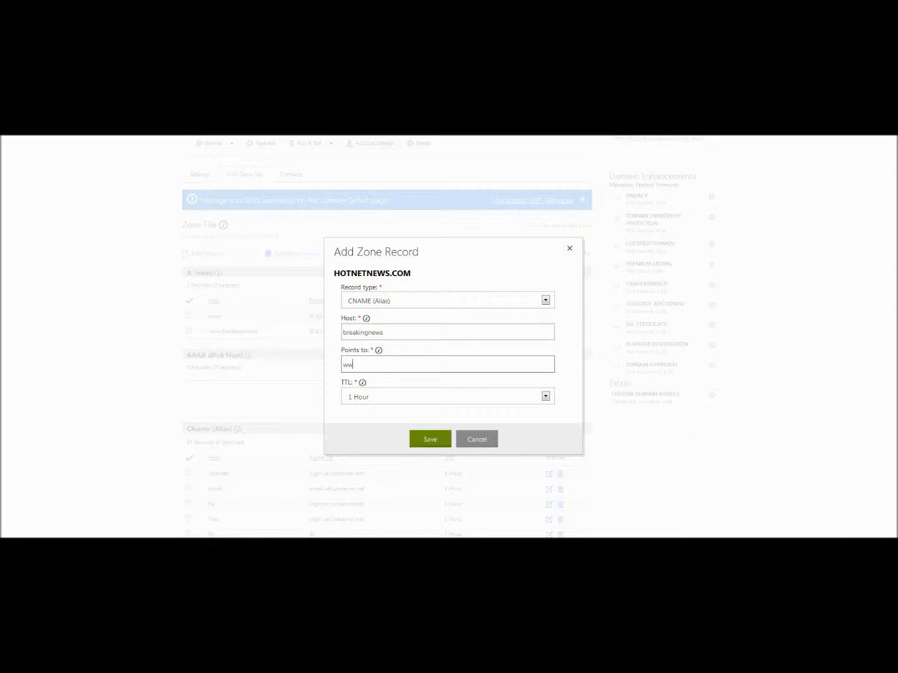
text(w.breakingnews)
click(430, 440)
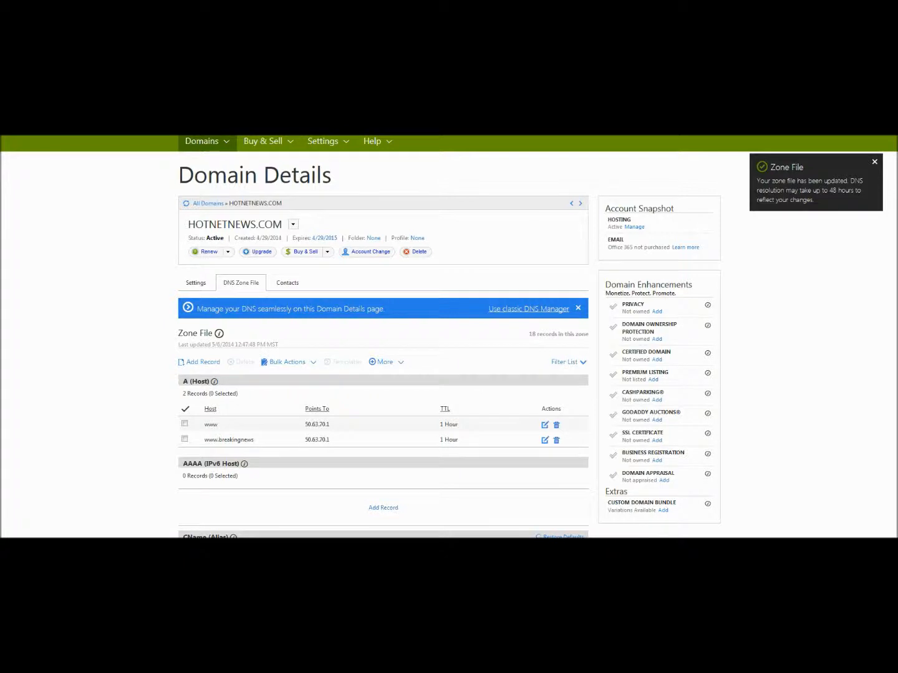
scroll(449, 337, down, 2)
click(184, 331)
scroll(185, 331, down, 2)
scroll(383, 337, down, 2)
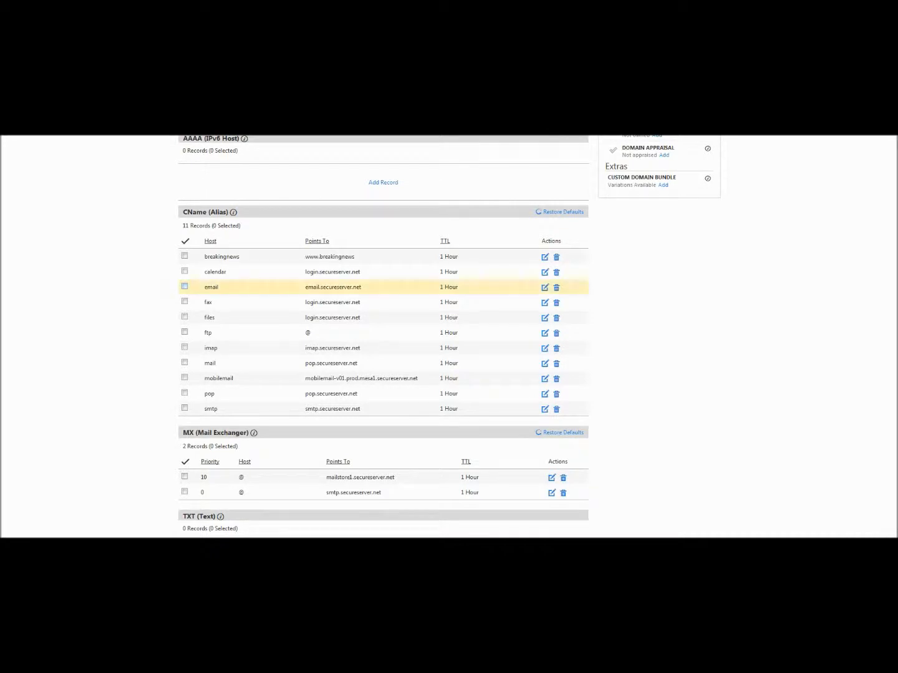
click(185, 256)
scroll(384, 337, up, 2)
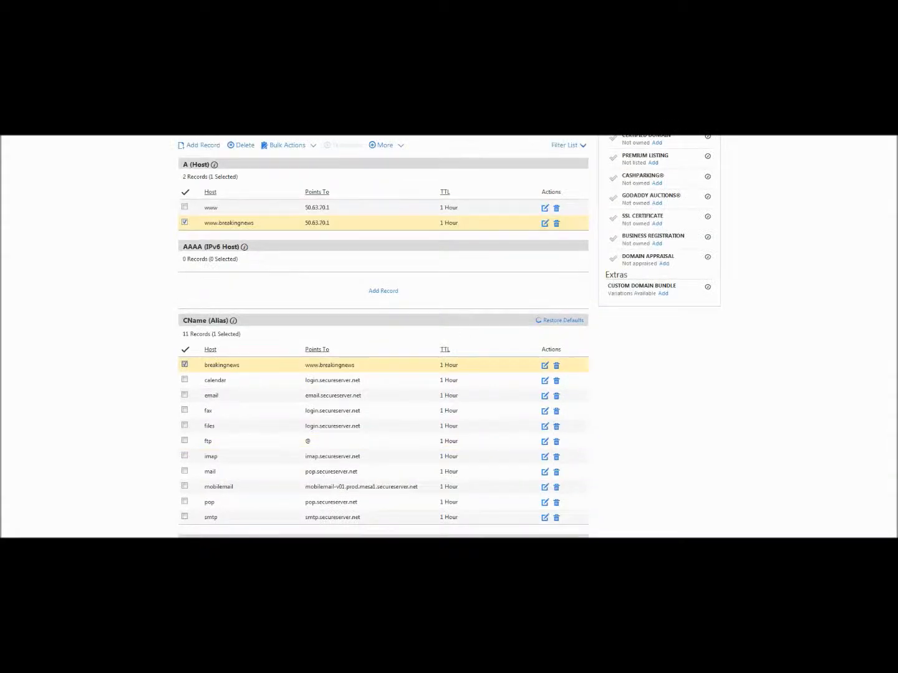
click(556, 366)
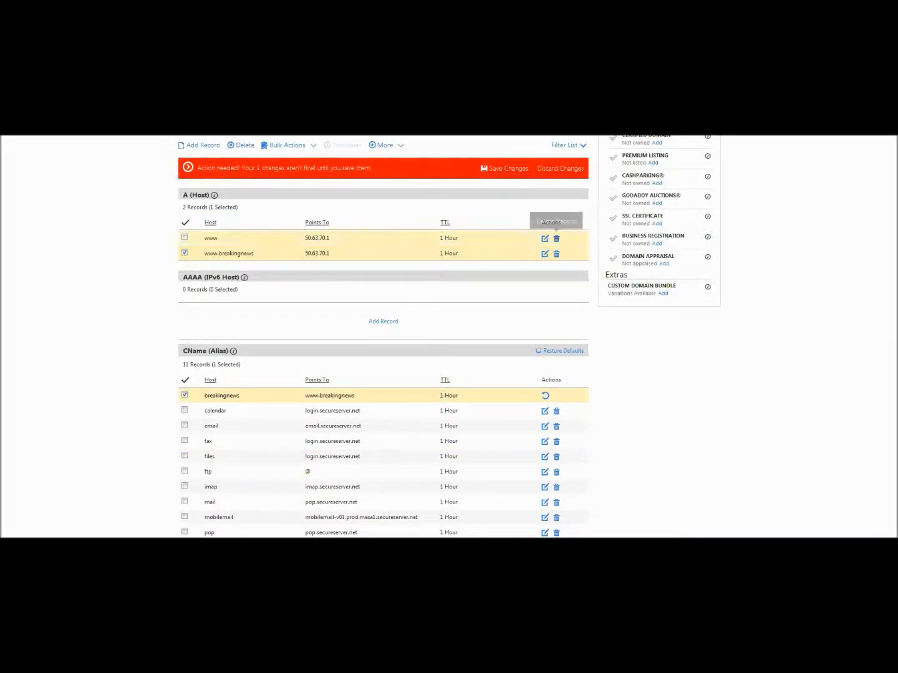
click(556, 254)
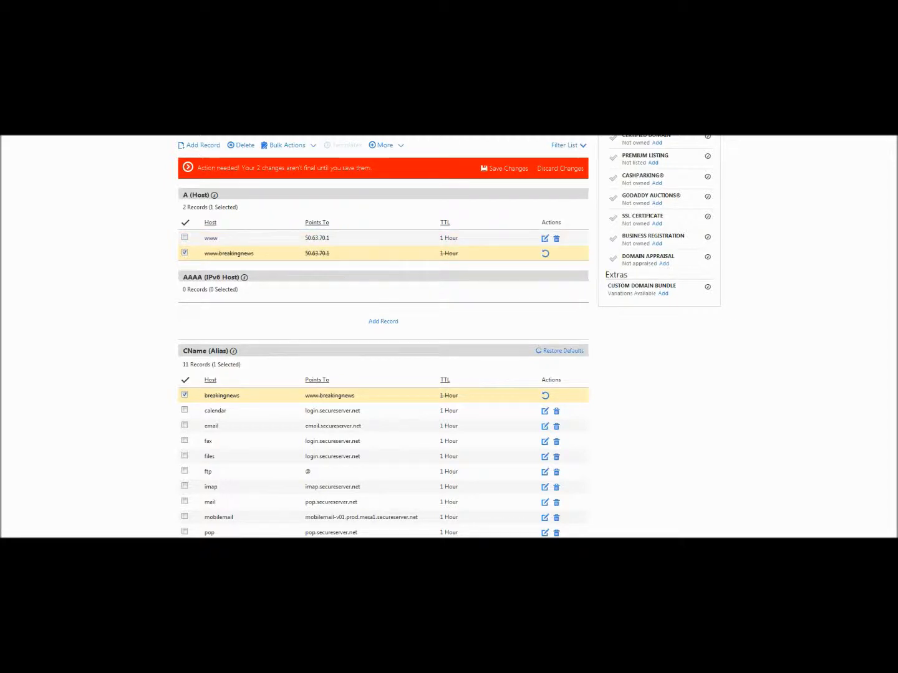
click(505, 169)
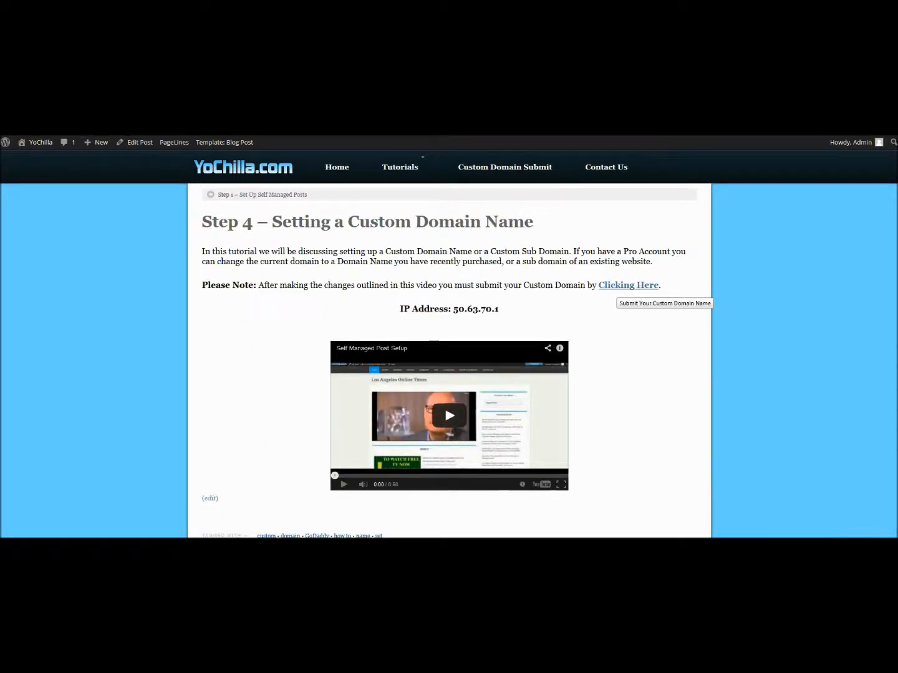
Open the Submit Your Custom Domain form and set Website Type to News Website.
click(618, 287)
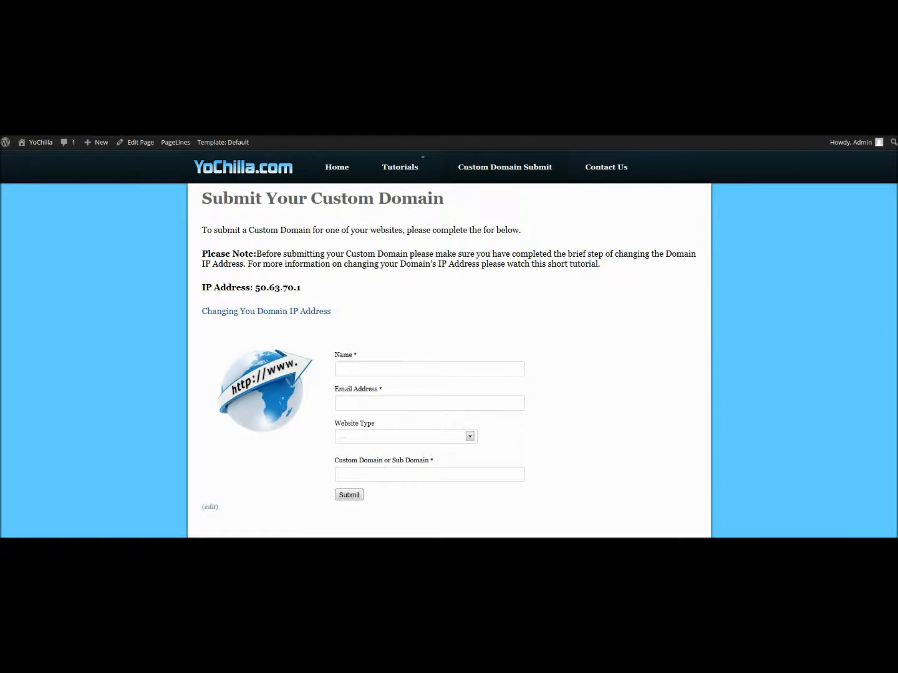
scroll(449, 343, down, 2)
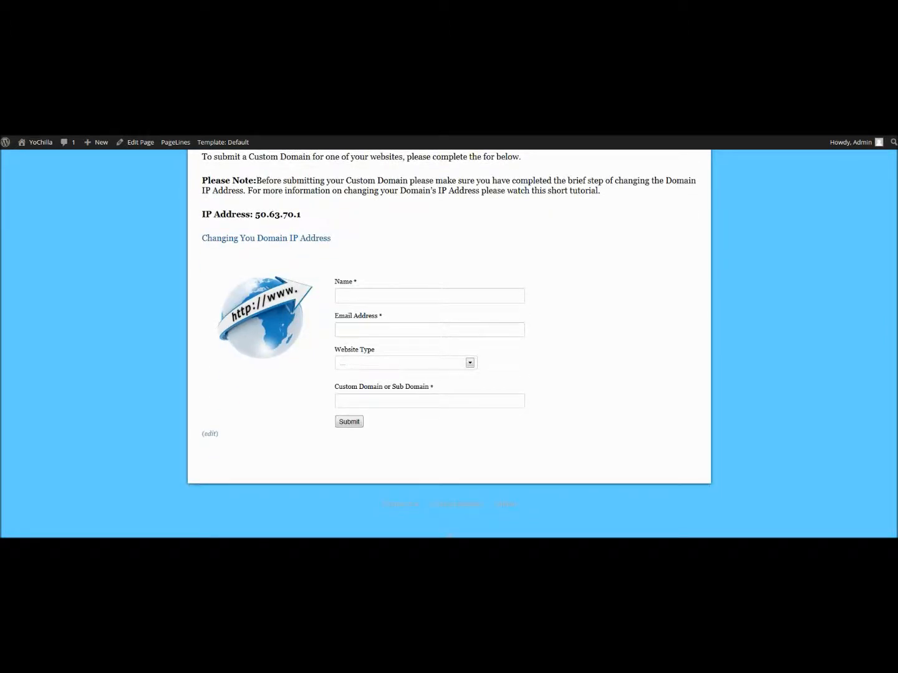
click(406, 363)
click(361, 382)
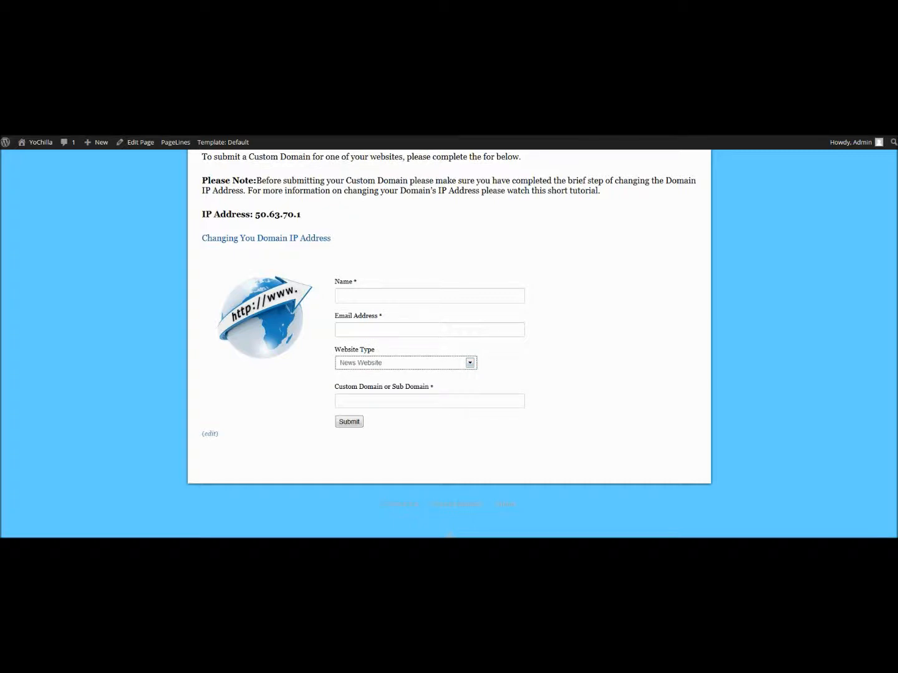
click(405, 402)
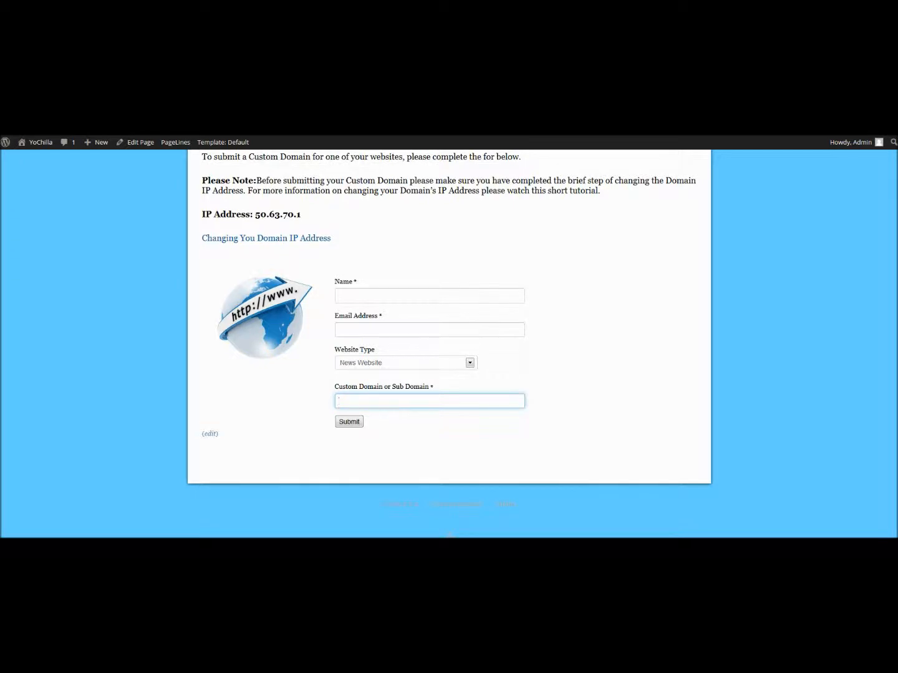
scroll(449, 343, up, 2)
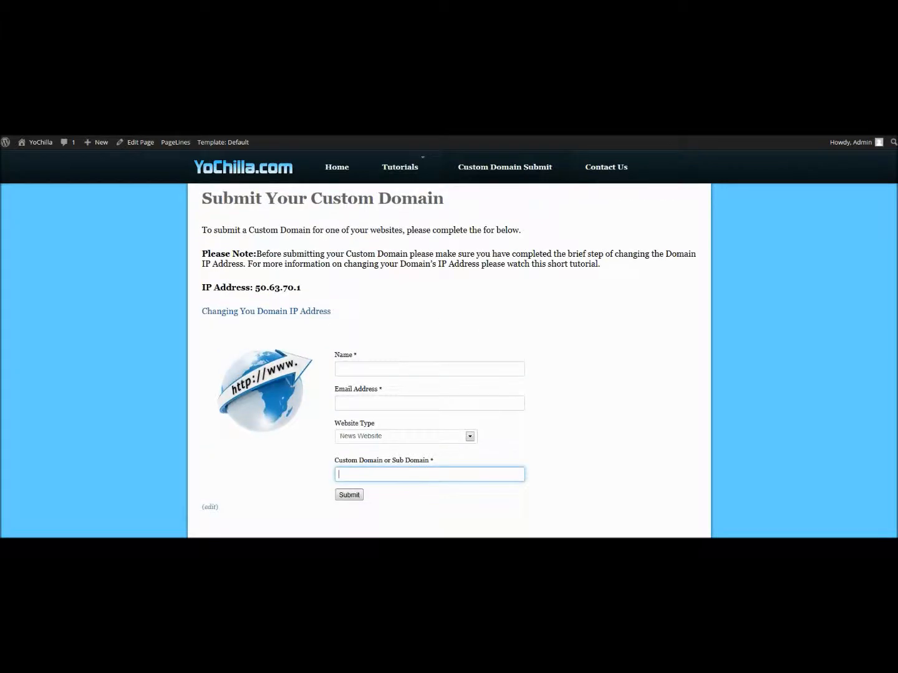